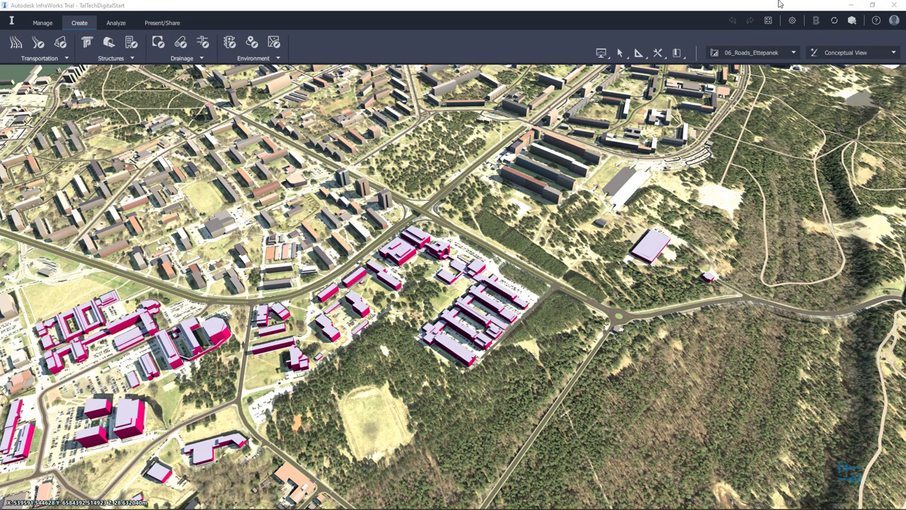
- Close InfraWorks and launch Civil 3D 2020 Metric
left_click(898, 7)
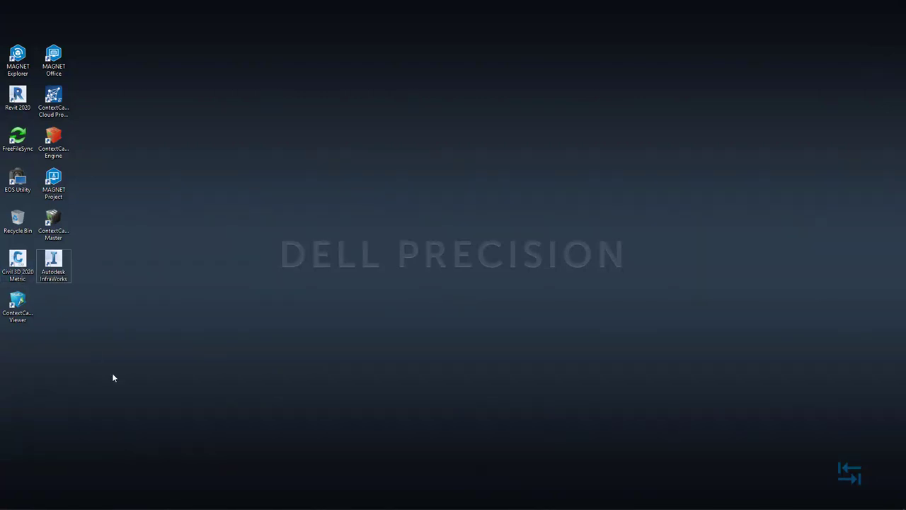
key("super")
type("civil")
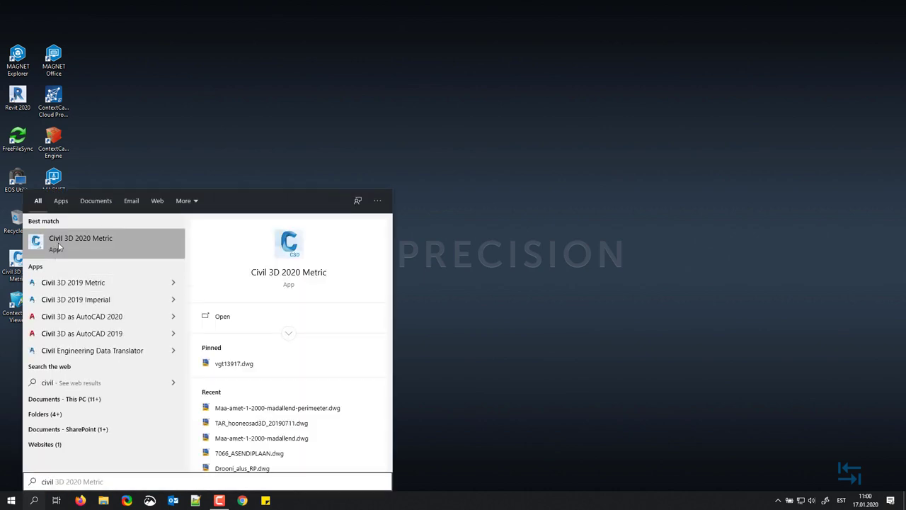
left_click(60, 246)
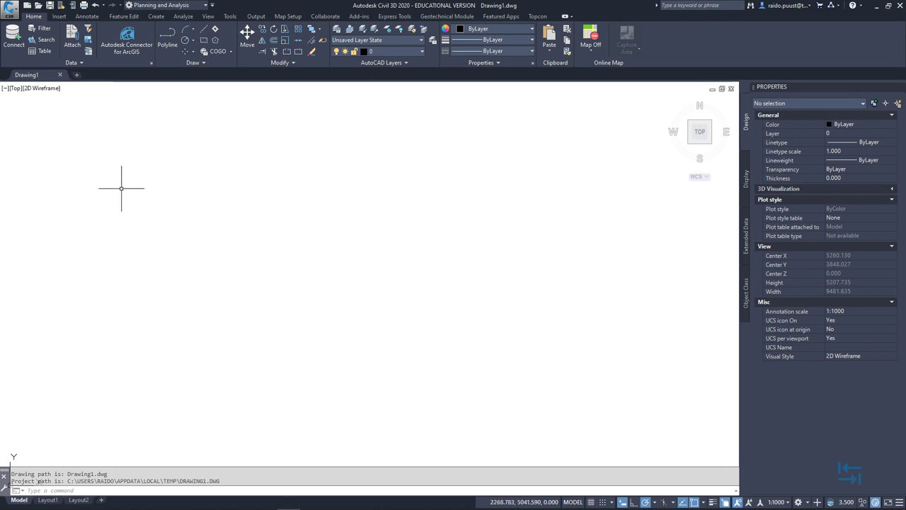
- Create a new drawing from the template _Autodesk Civil 3D (Metric) NCS.dwt
left_click(10, 10)
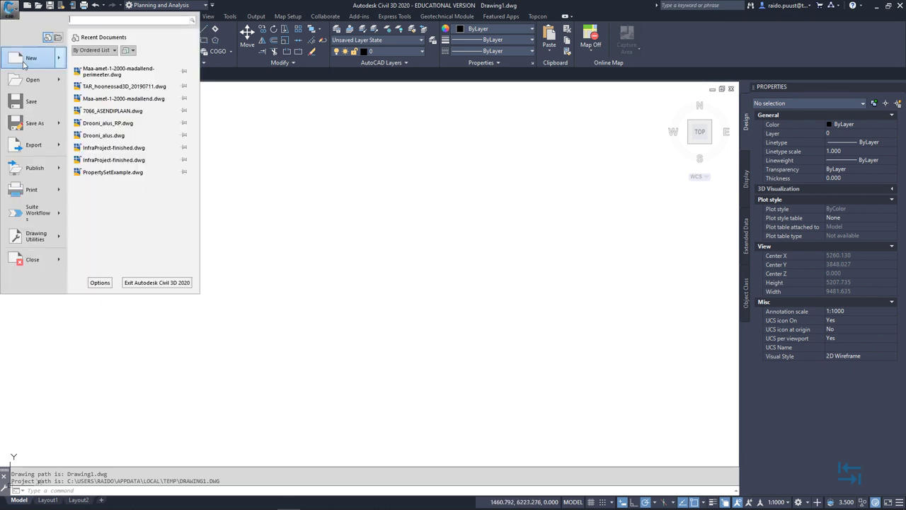
mouse_move(24, 64)
left_click(117, 65)
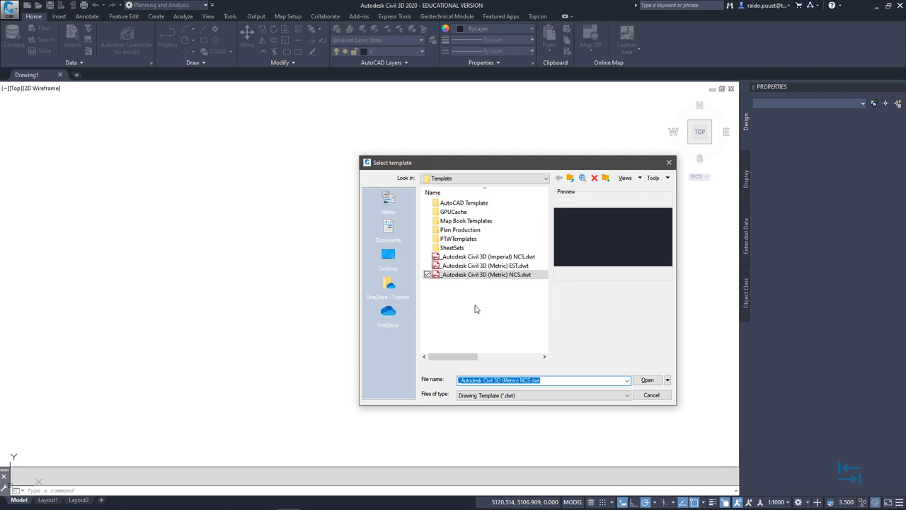
left_click(500, 278)
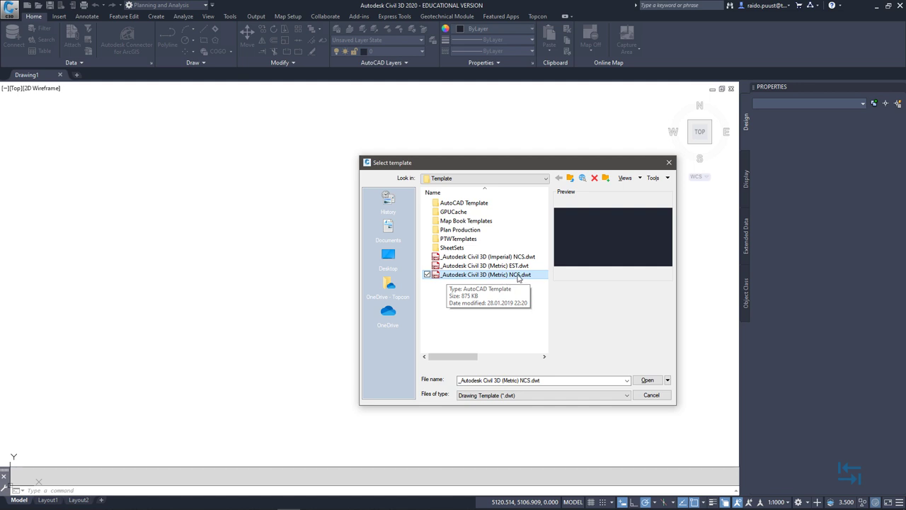
left_click(647, 380)
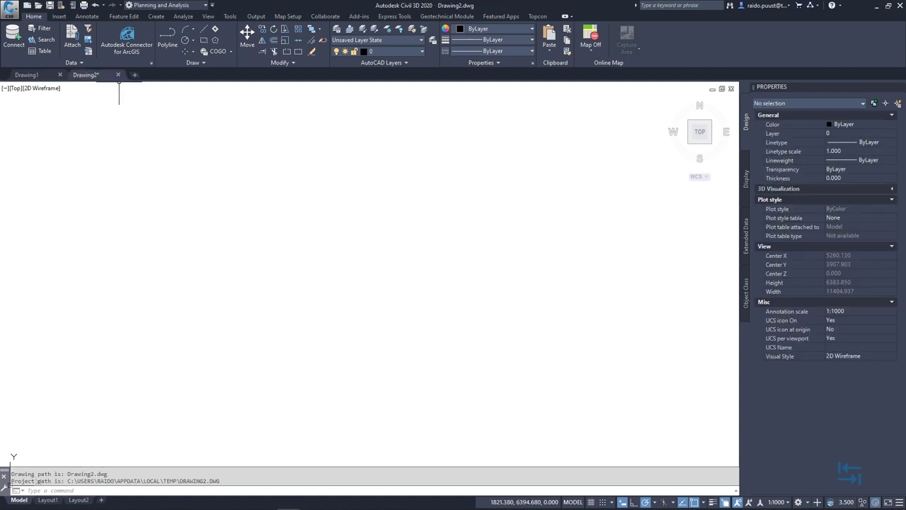
- Close the default Drawing1 without saving its changes, keeping the new drawing open
mouse_move(82, 75)
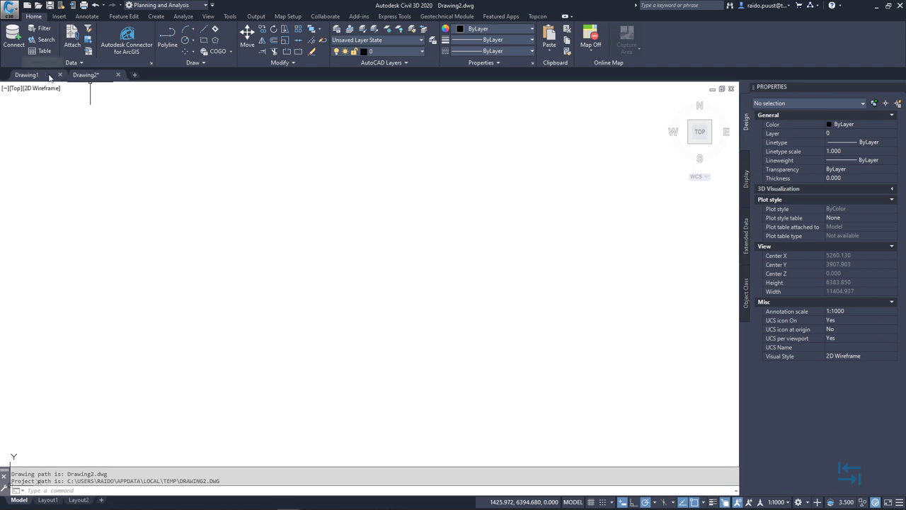
left_click(60, 75)
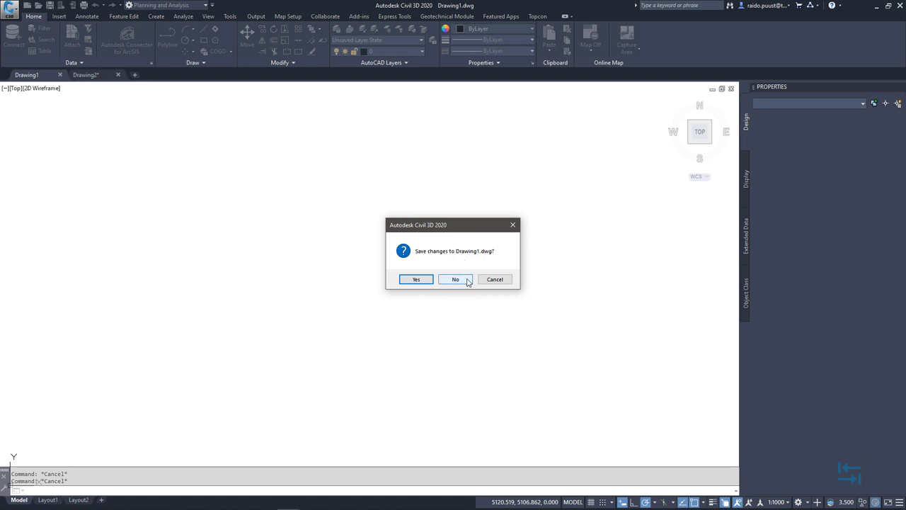
left_click(451, 280)
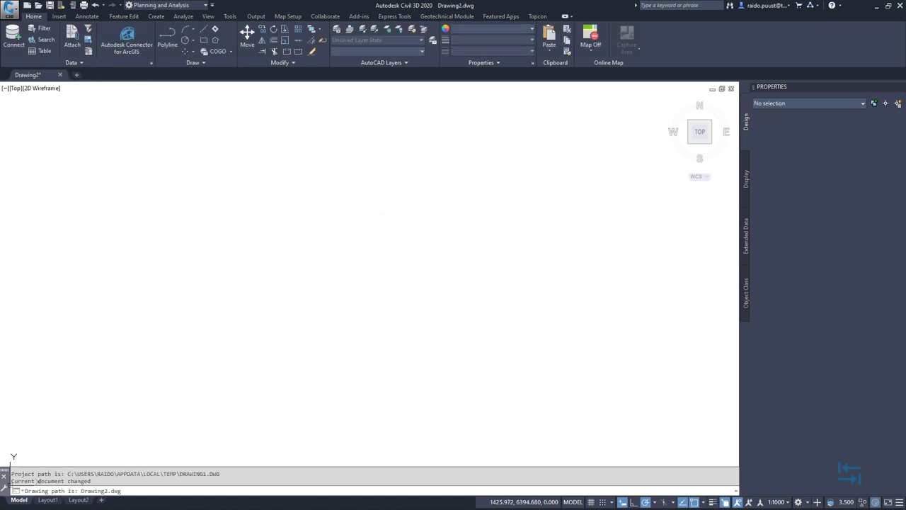
- Start saving the new drawing under another name and choose the Põhiprojekt folder on the desktop as the location
mouse_move(39, 79)
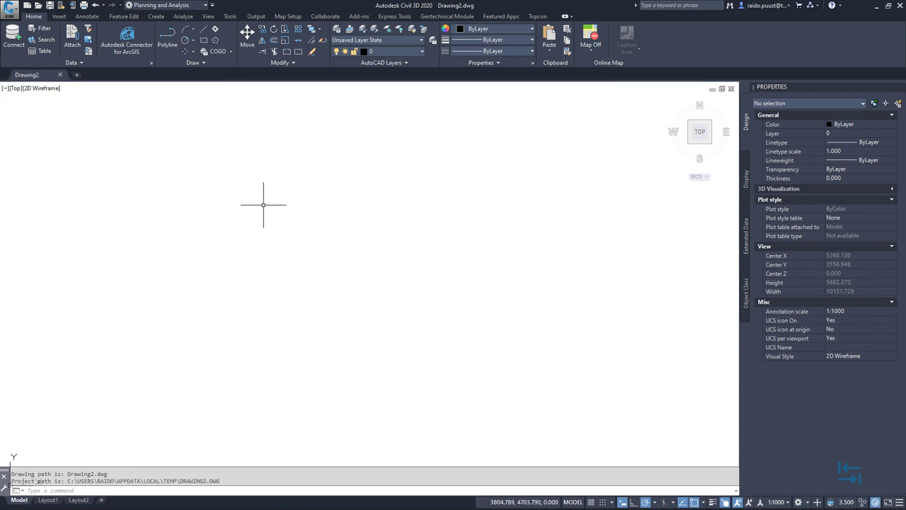
right_click(33, 76)
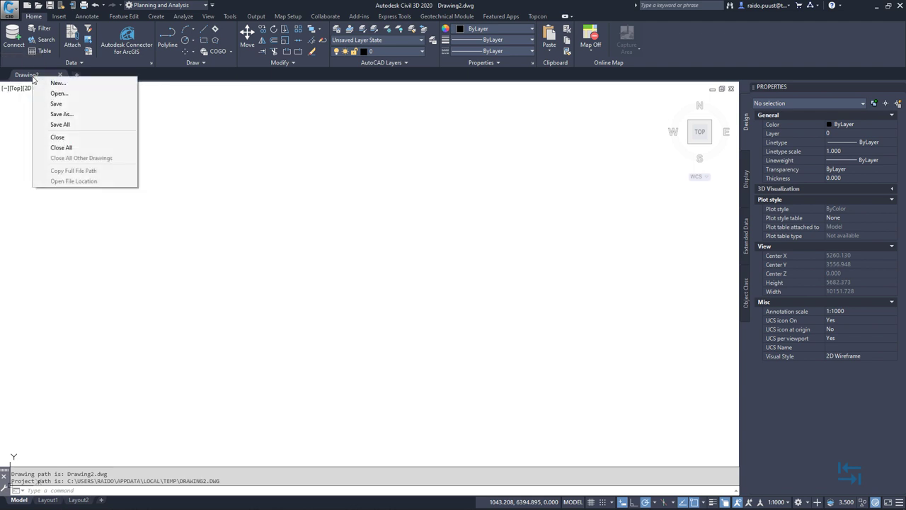
left_click(58, 114)
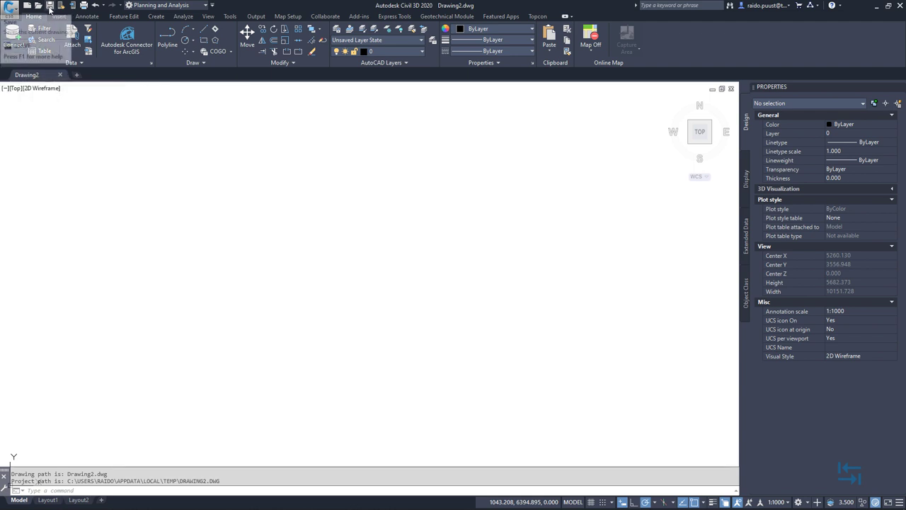
left_click(9, 9)
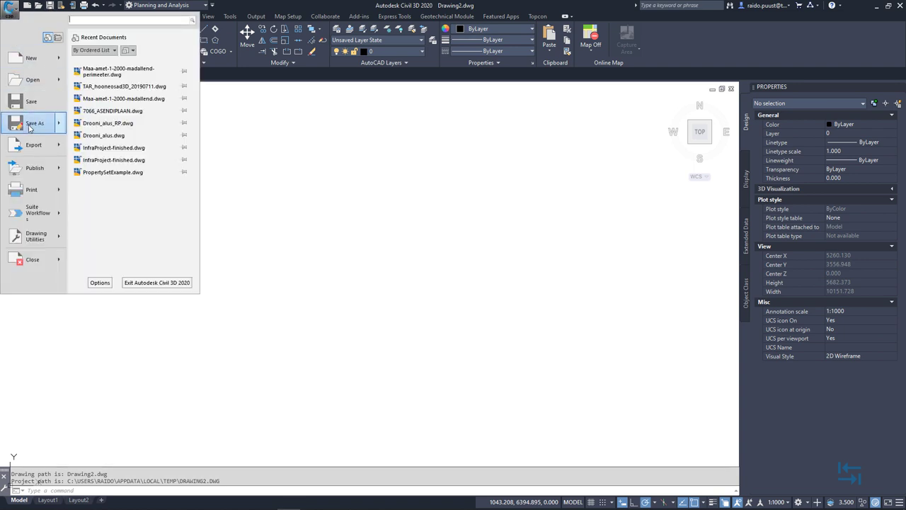
mouse_move(31, 128)
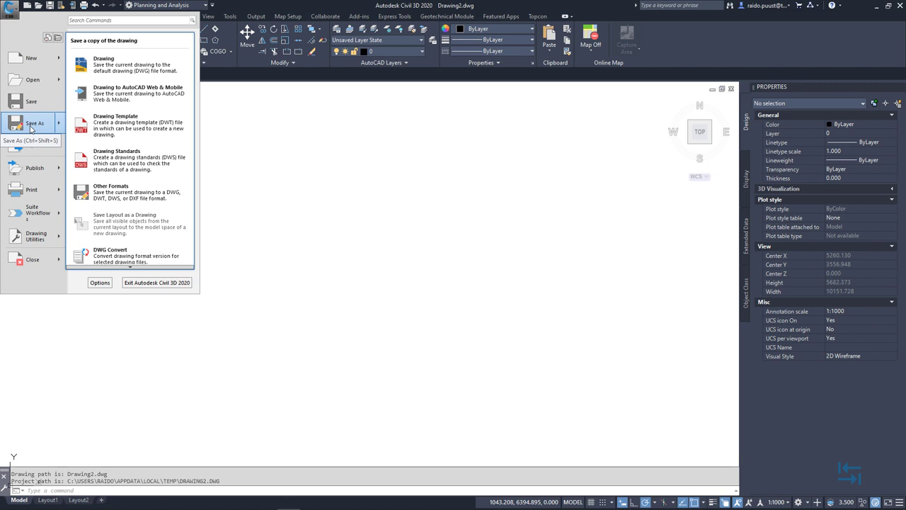
left_click(104, 61)
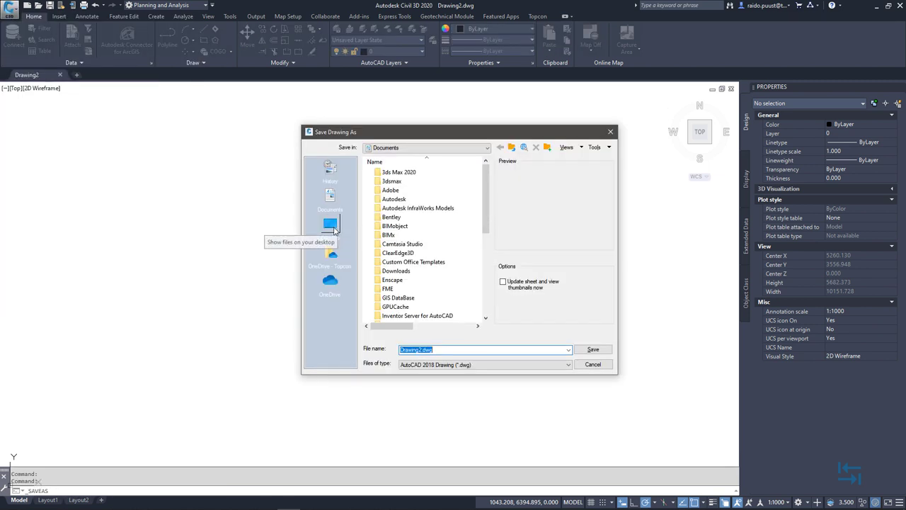
left_click(333, 226)
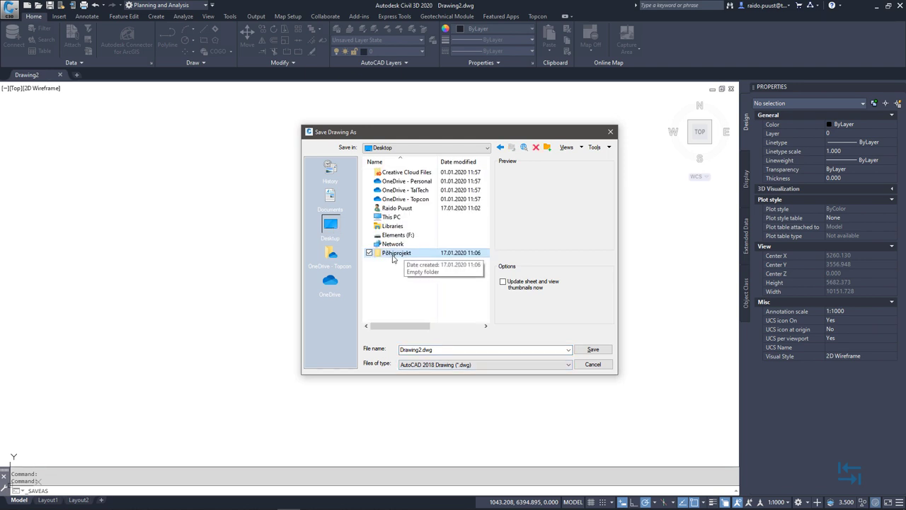
double_click(395, 255)
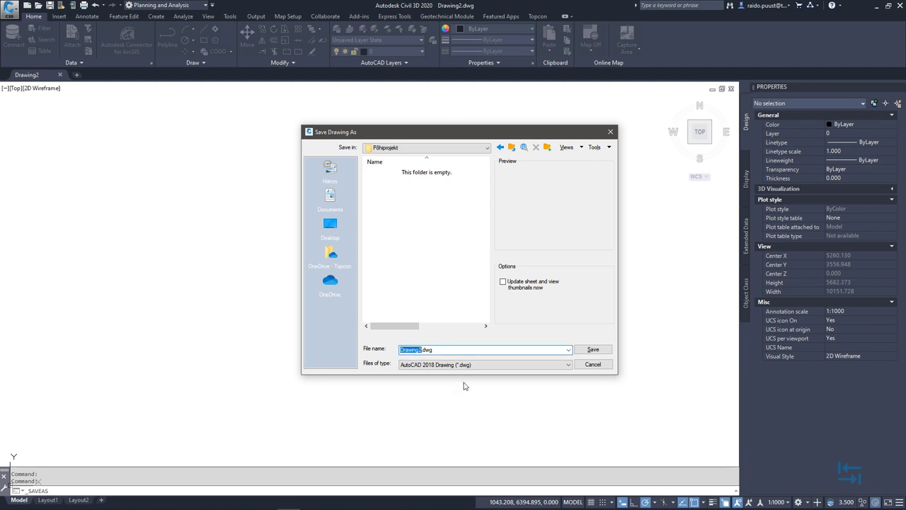
- Name the file Ehitajate-Sõpruse.dwg, keep the AutoCAD 2018 Drawing (*.dwg) format and save it
type("Ehitajate-Sõpruse")
left_click(461, 349)
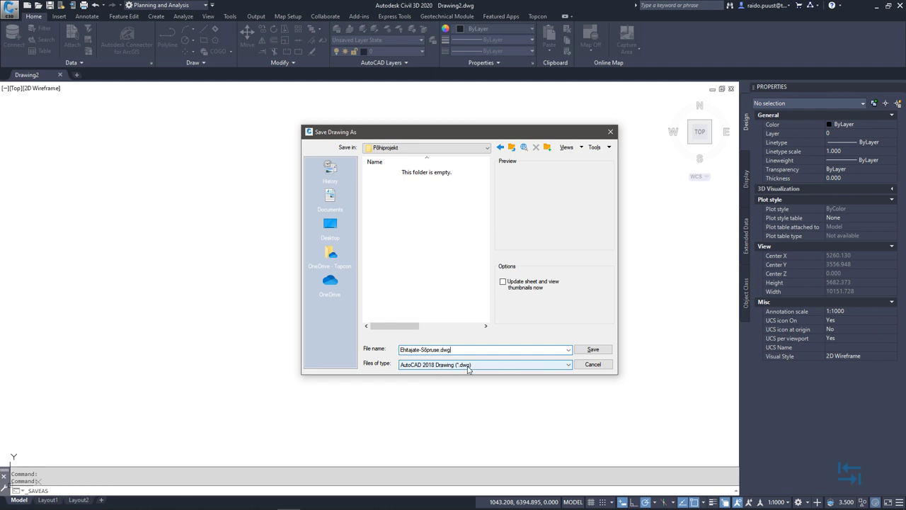
left_click(471, 365)
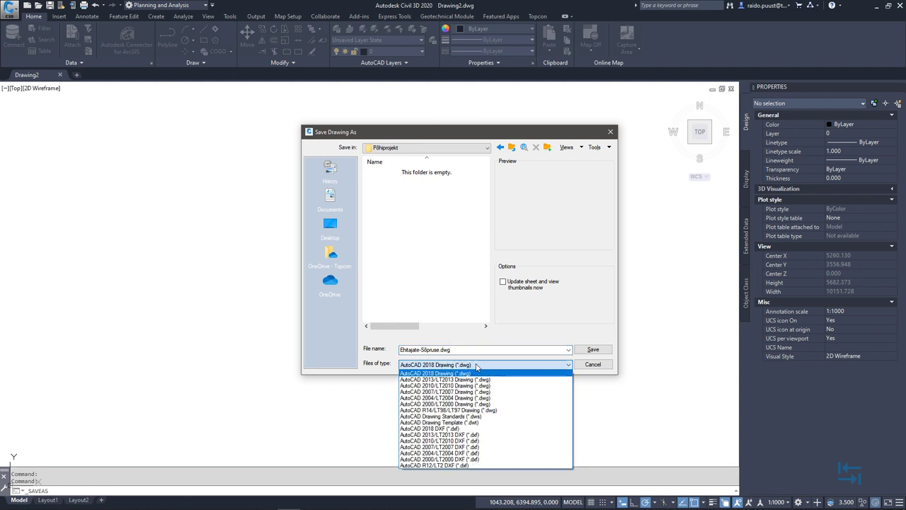
left_click(434, 373)
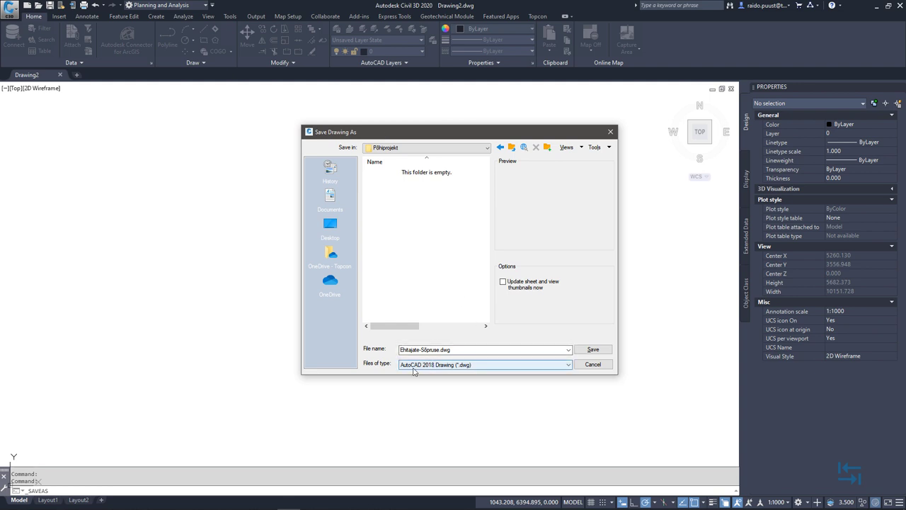
left_click(591, 350)
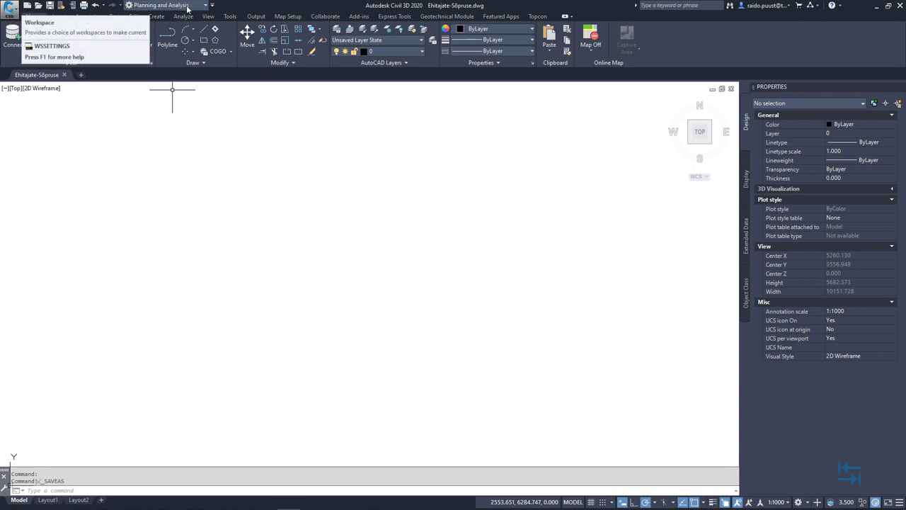
- Switch the workspace from Planning and Analysis to Civil 3D and show the Properties palette
left_click(205, 5)
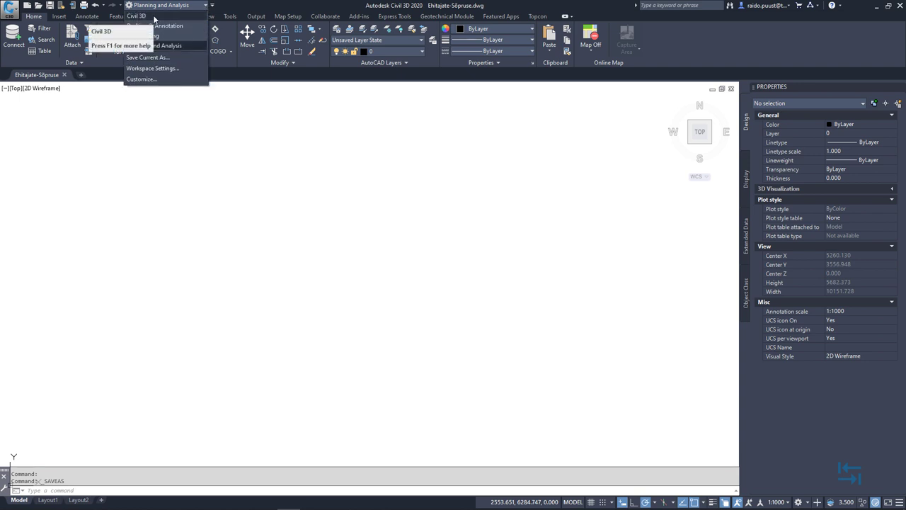
left_click(138, 17)
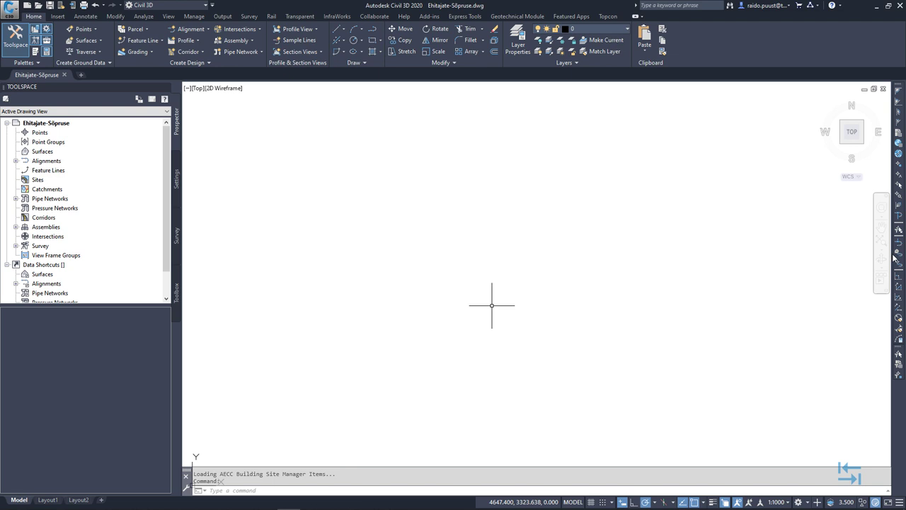
key("ctrl+1")
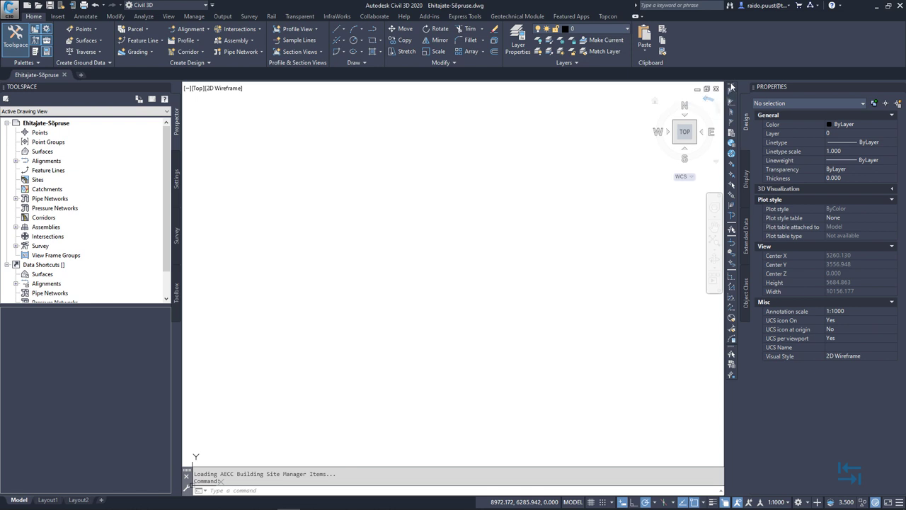
- Undock the two vertical toolbars beside the drawing area and close them
mouse_move(731, 86)
left_mouse_down()
mouse_move(445, 143)
mouse_move(576, 137)
left_mouse_up()
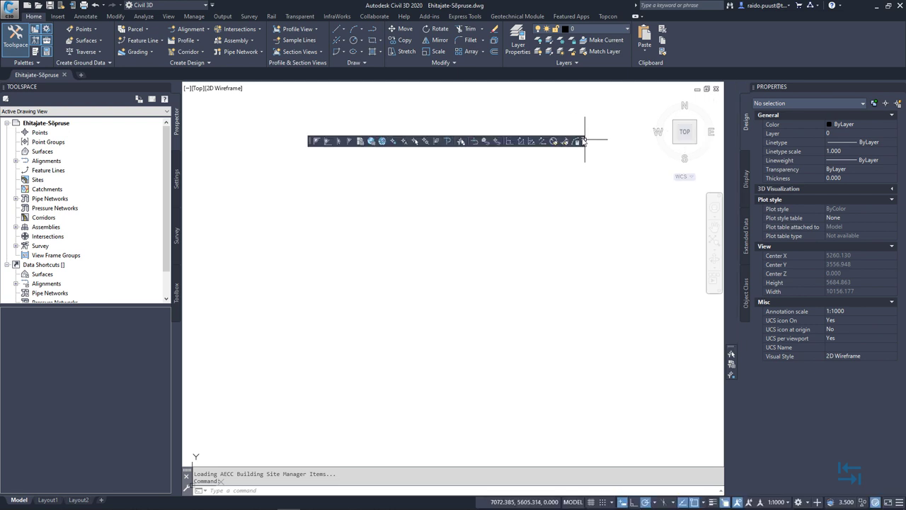
left_click_drag(731, 348, 515, 282)
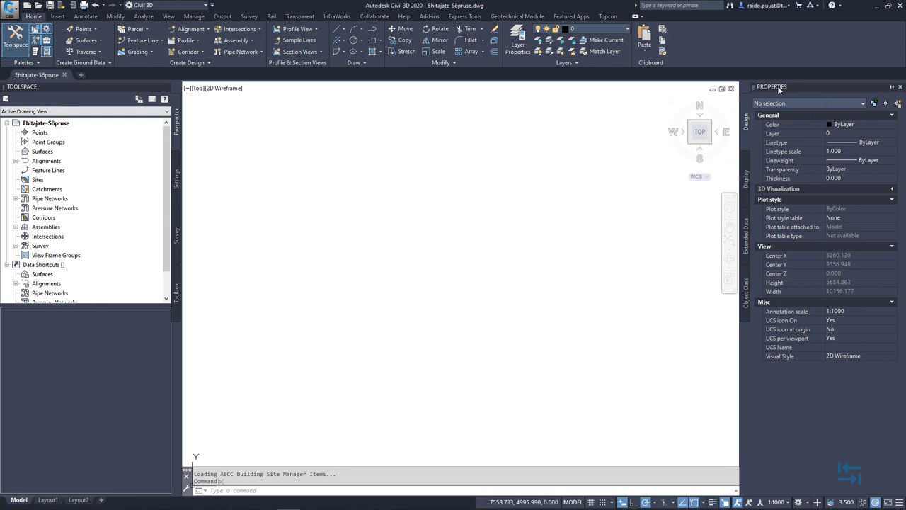
- Close the Properties palette and the Toolspace, and reopen both of them
left_click(899, 86)
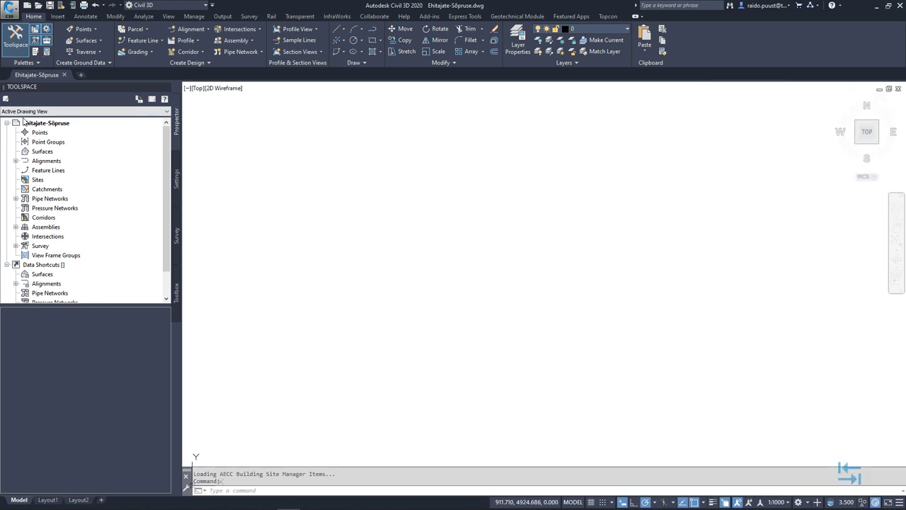
left_click(166, 87)
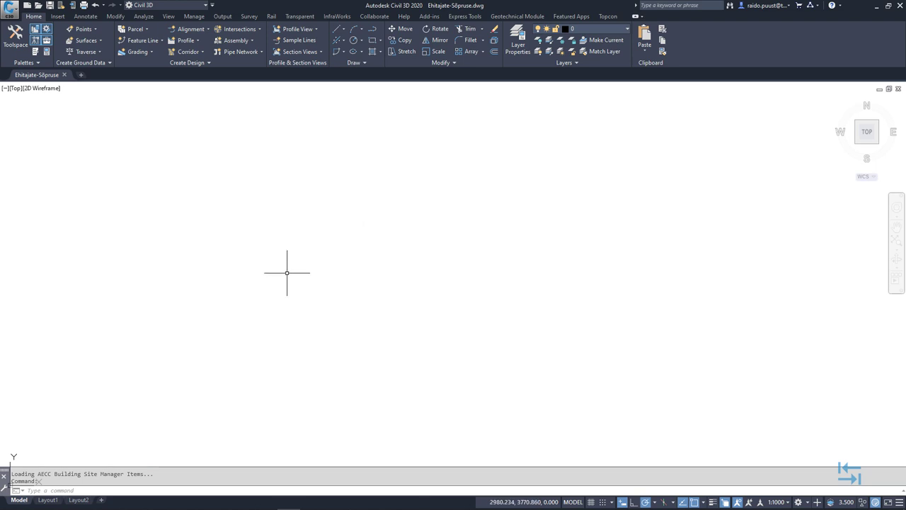
left_click(15, 36)
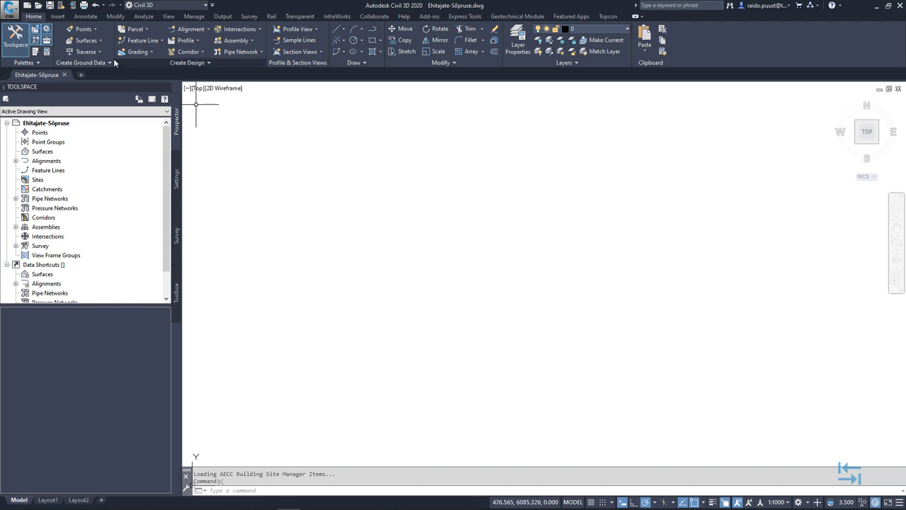
left_click(169, 16)
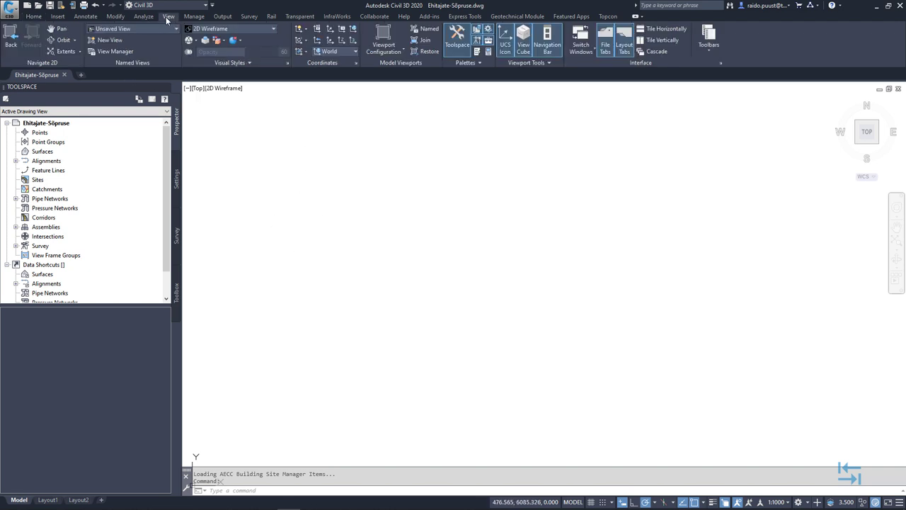
left_click(488, 53)
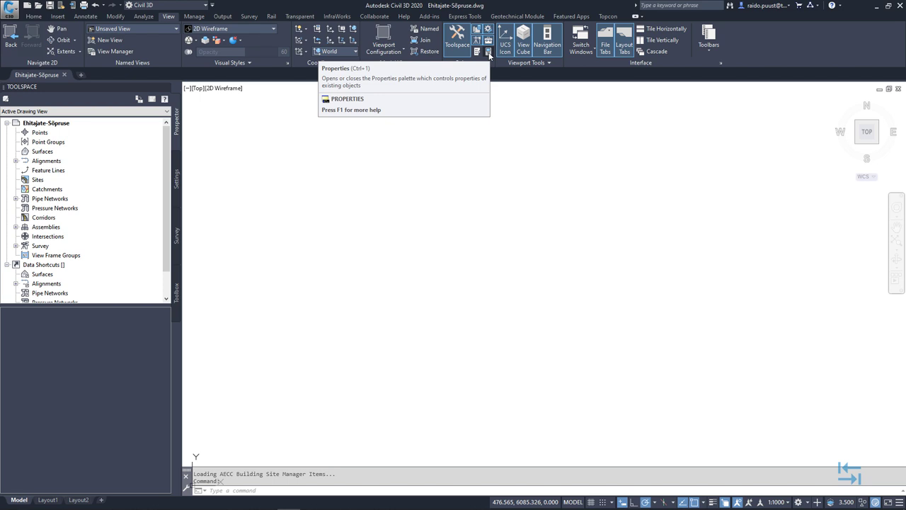
left_click(488, 55)
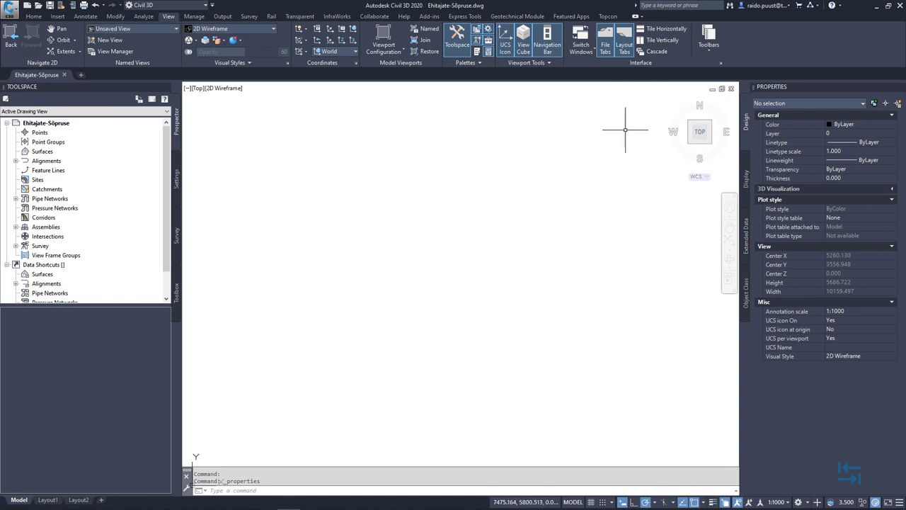
- Hide the ViewCube in the drawing area and show it again
left_click(524, 47)
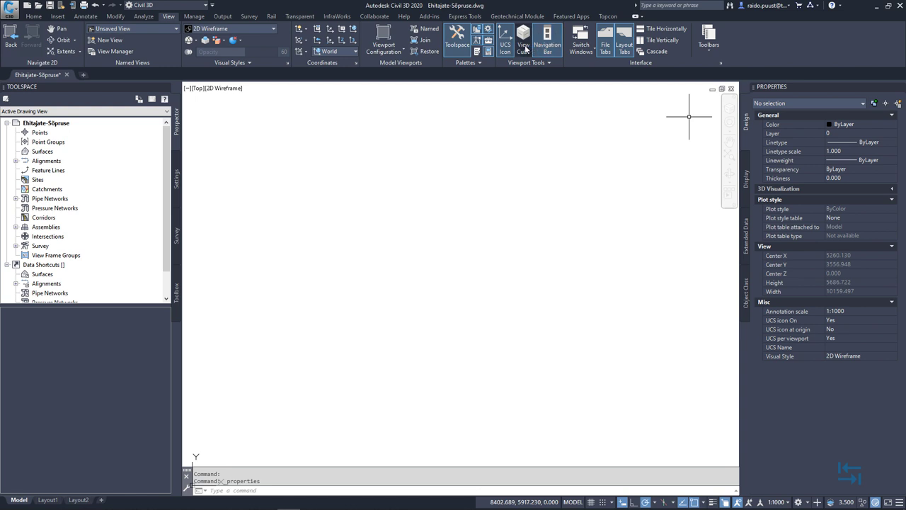
left_click(523, 47)
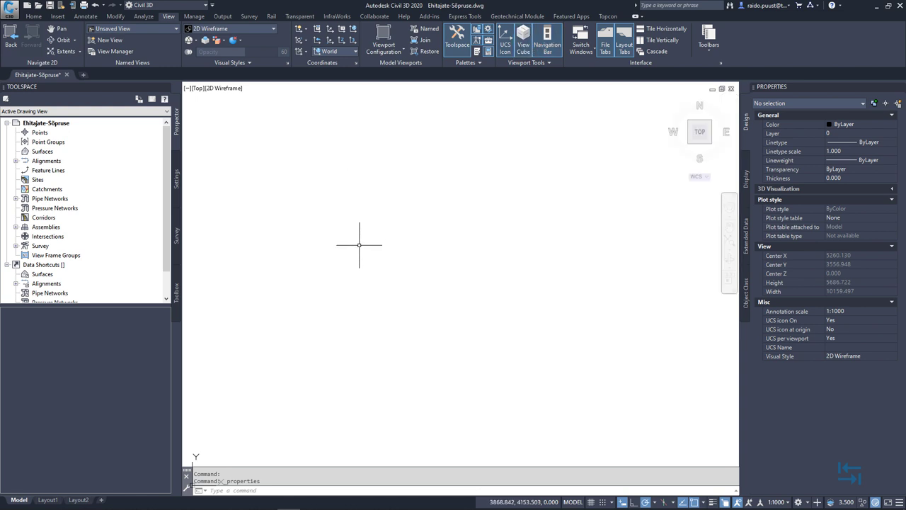
- Examine the preset views offered in the viewport's view controls, and return to the Home tools
left_click(198, 90)
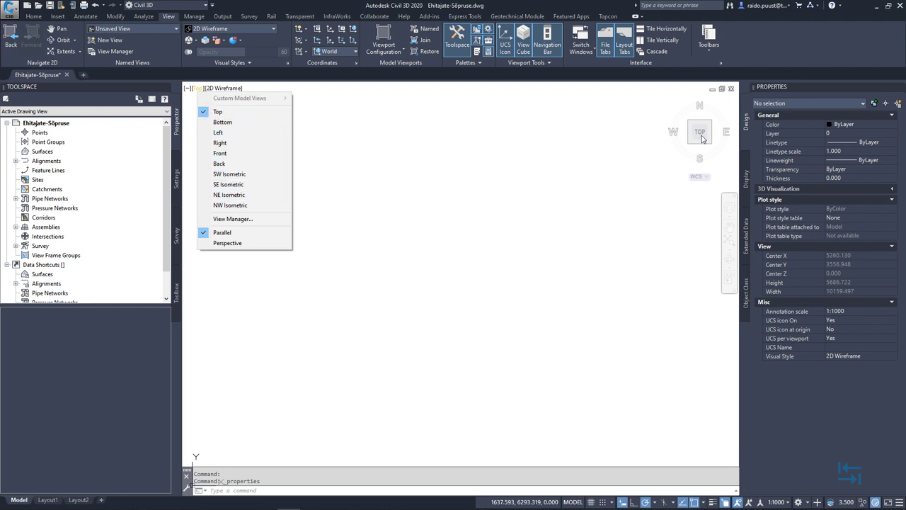
left_click(309, 86)
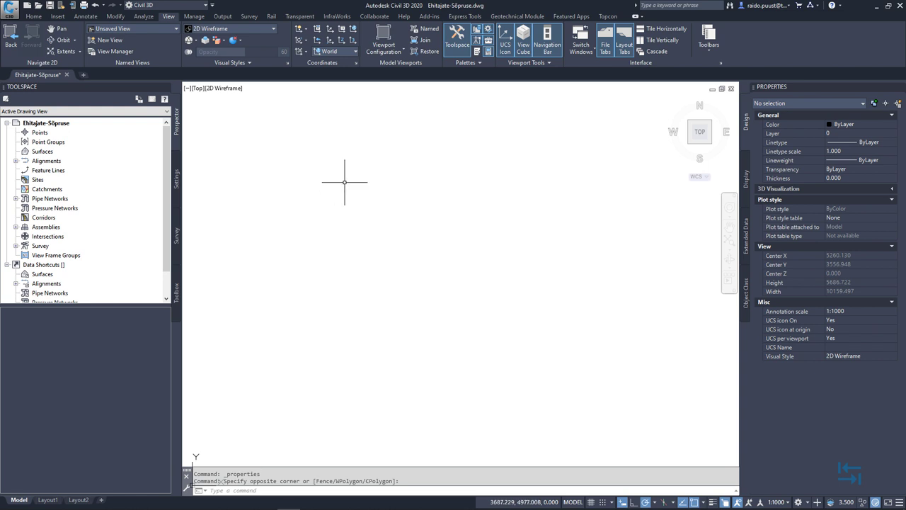
left_click(33, 17)
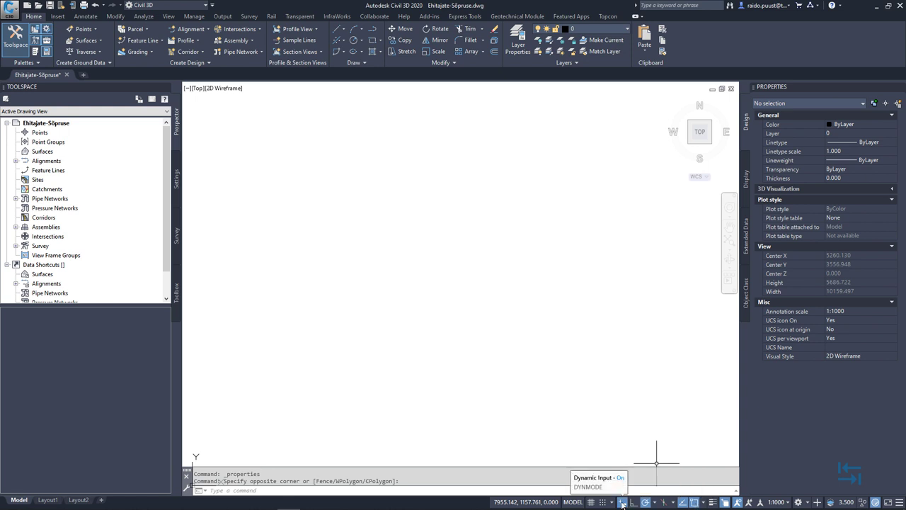
- Examine which tools are available for display on the status bar
left_click(899, 501)
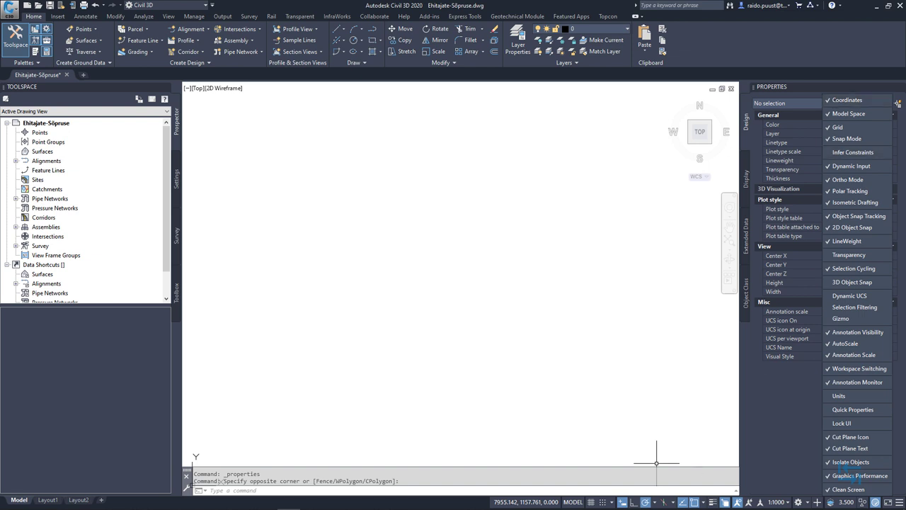
left_click(835, 100)
left_click(514, 275)
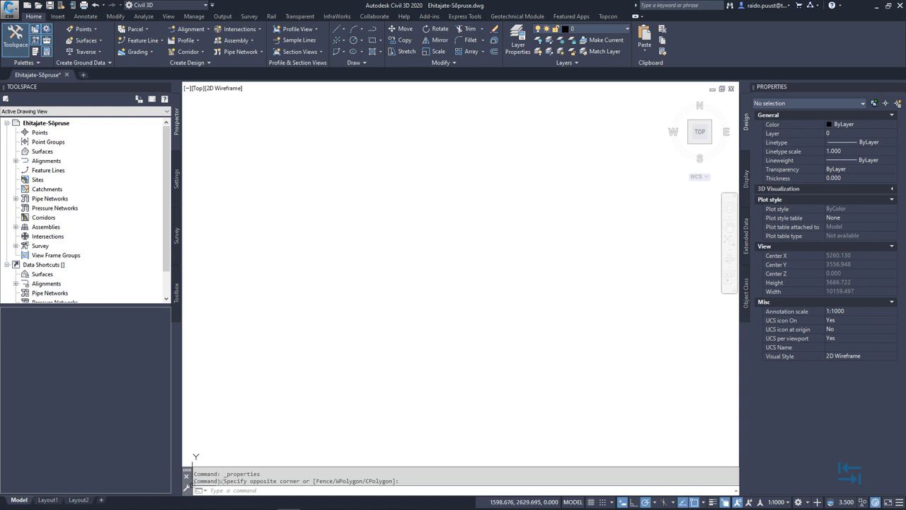
- View the Layout1 paper space sheet and return to model space
left_click(48, 499)
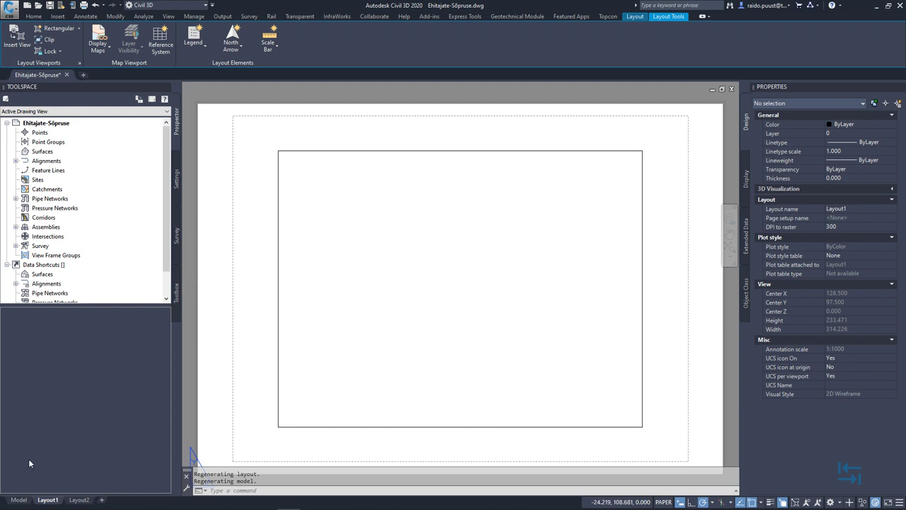
left_click(19, 499)
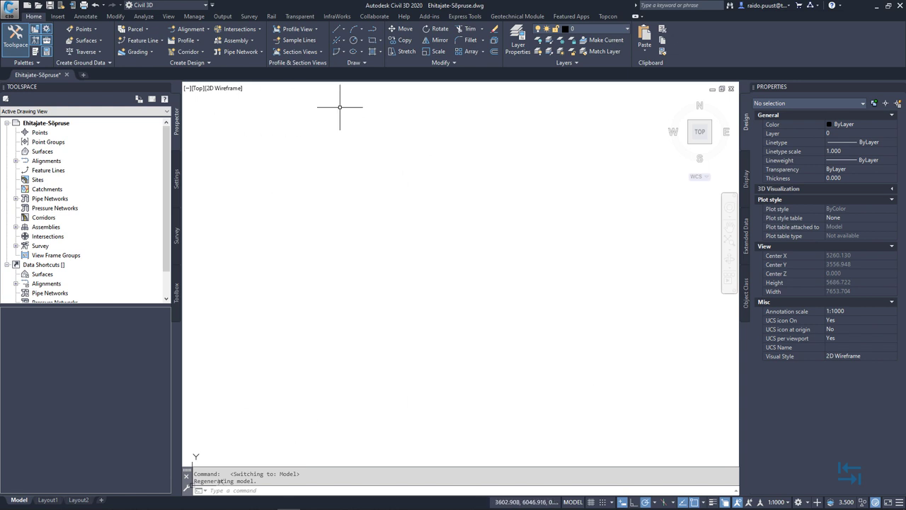
- Set the uniform background of 2D model space to black in the drawing window color options
right_click(395, 125)
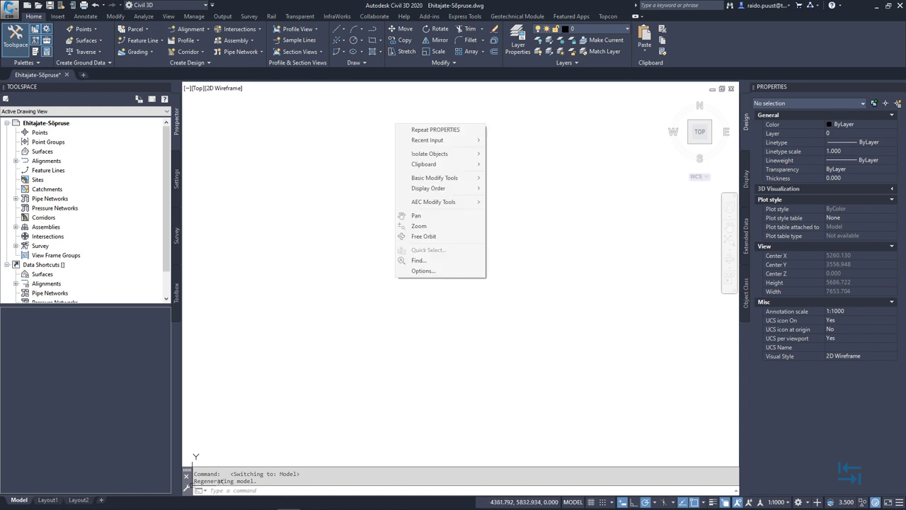
left_click(424, 271)
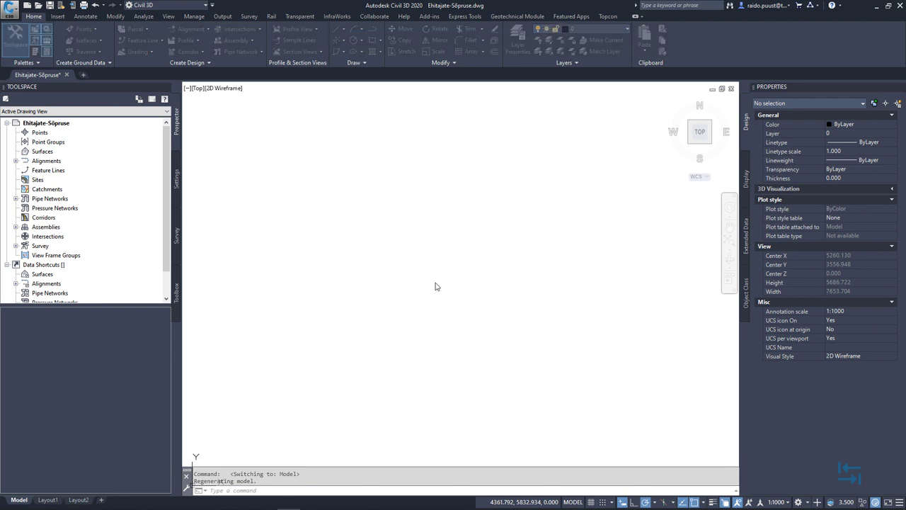
left_click(364, 172)
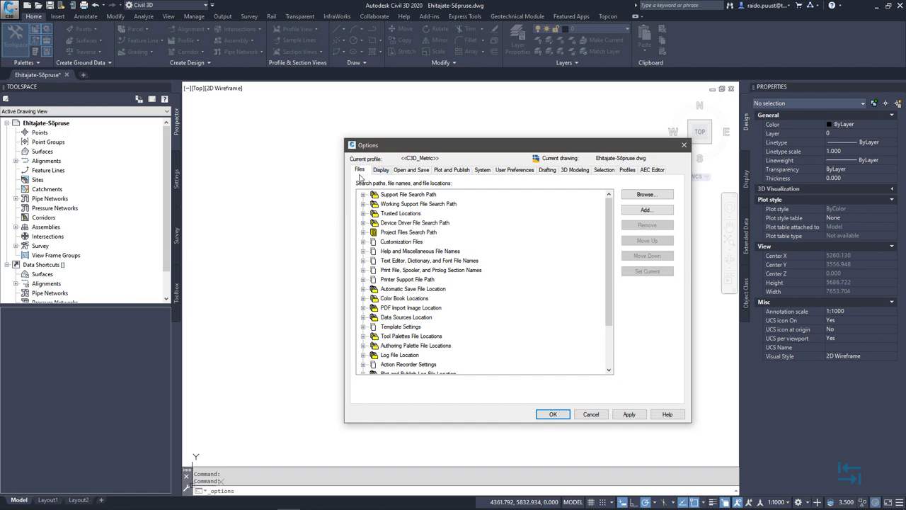
left_click(381, 170)
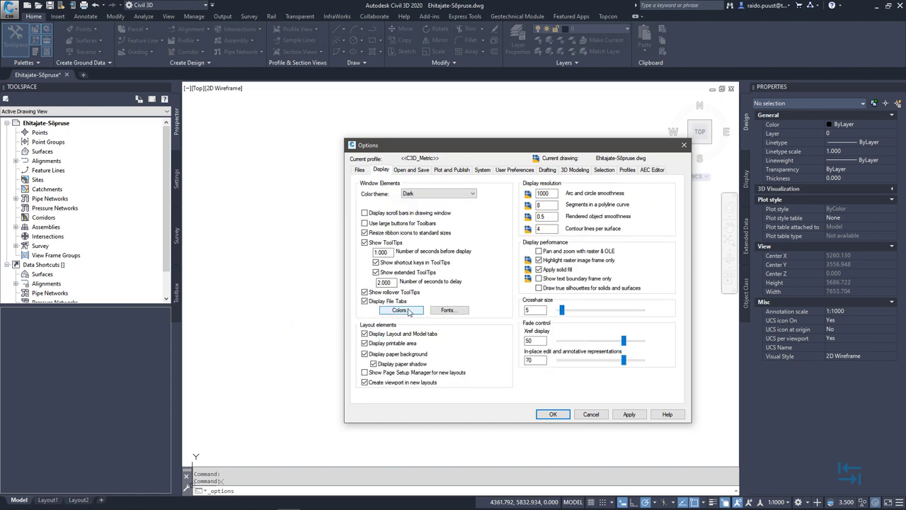
left_click(400, 311)
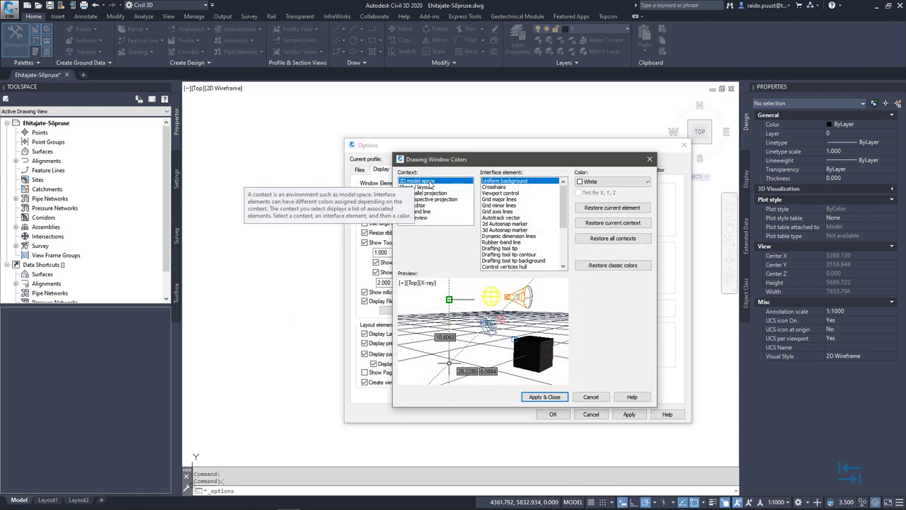
left_click(613, 182)
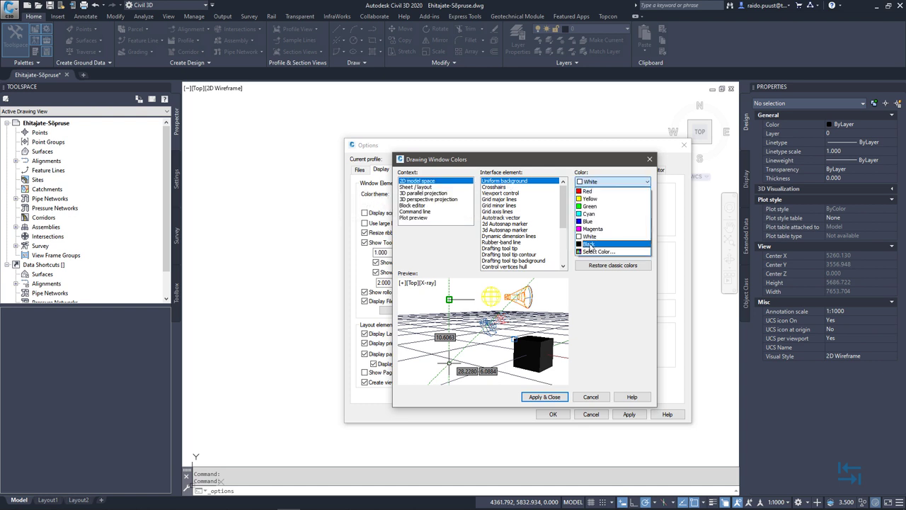
left_click(590, 244)
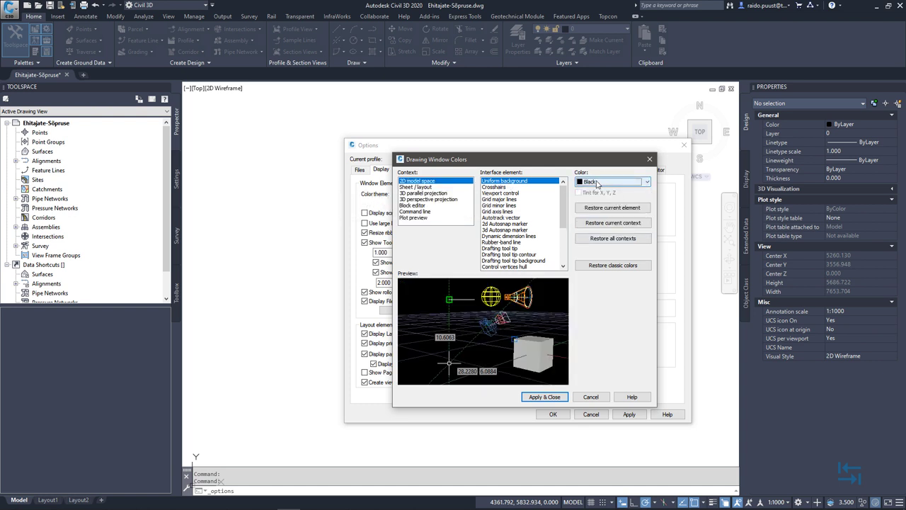
left_click(545, 396)
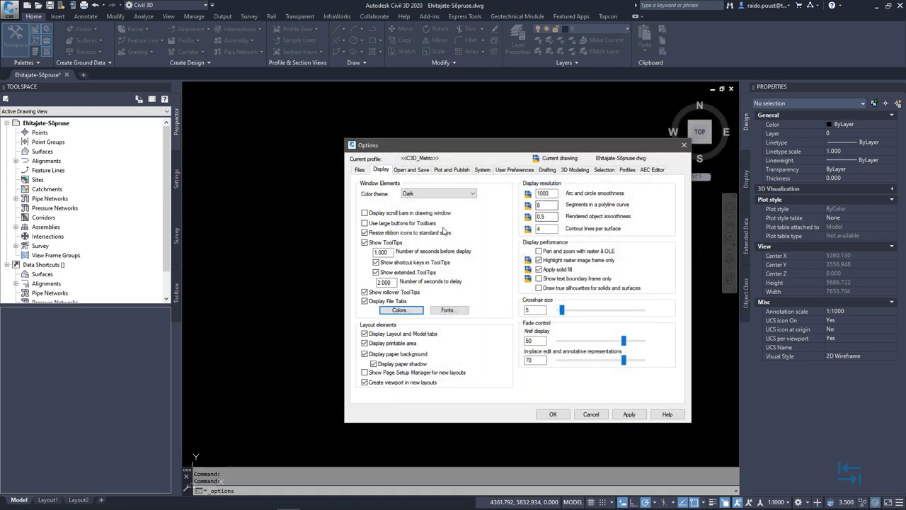
- Set the 2D model space uniform background to white and close the program options
left_click(401, 309)
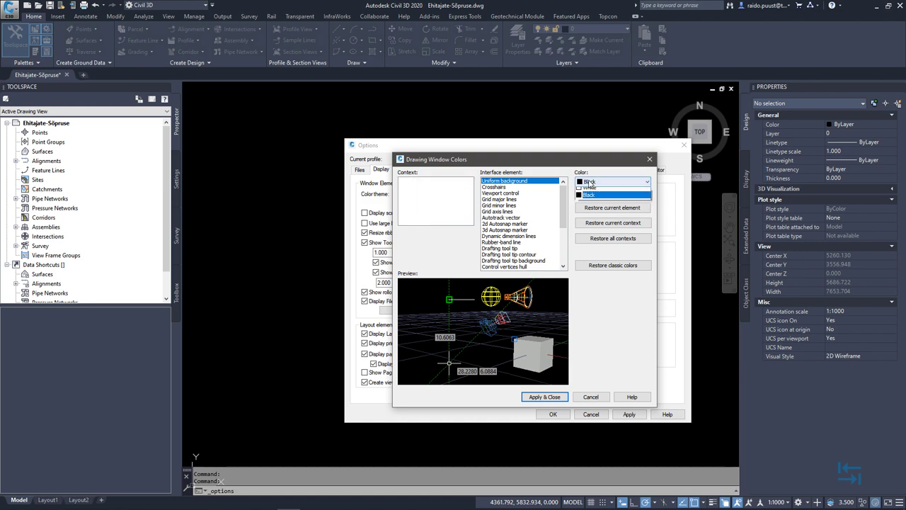
left_click(590, 183)
left_click(590, 236)
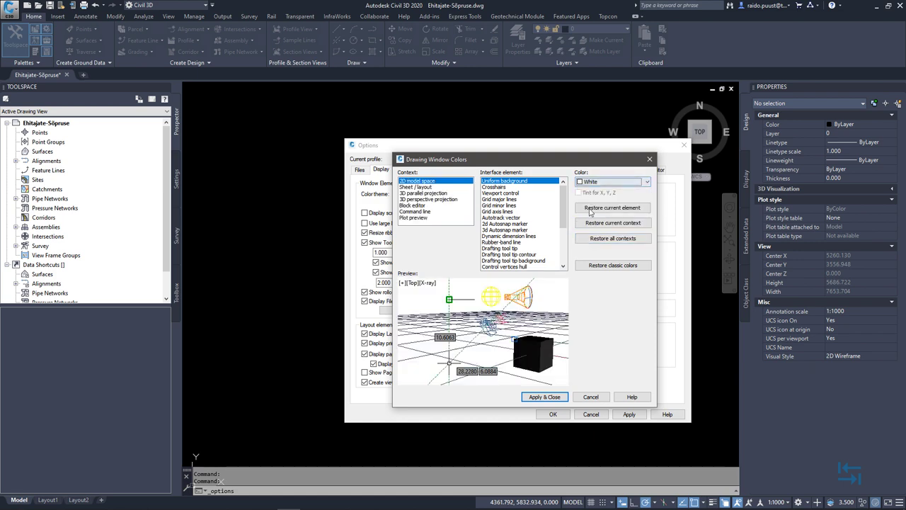
left_click(549, 397)
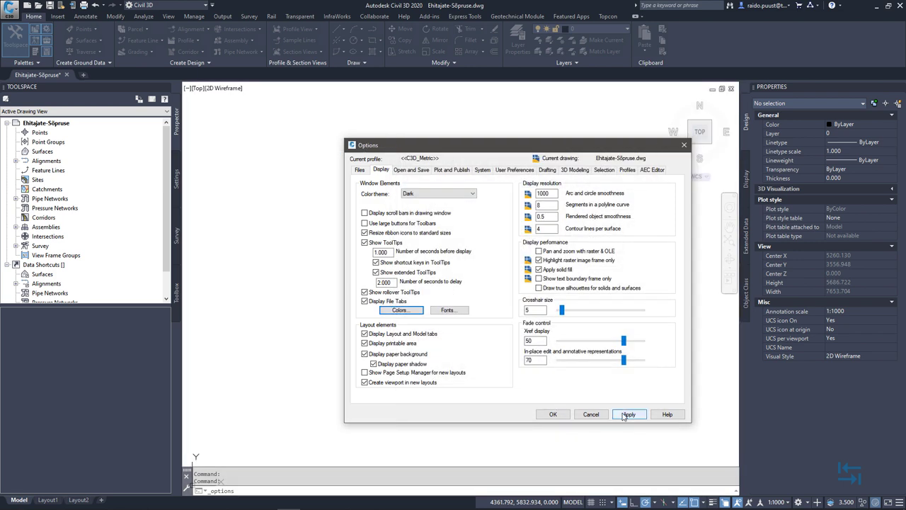
left_click(554, 415)
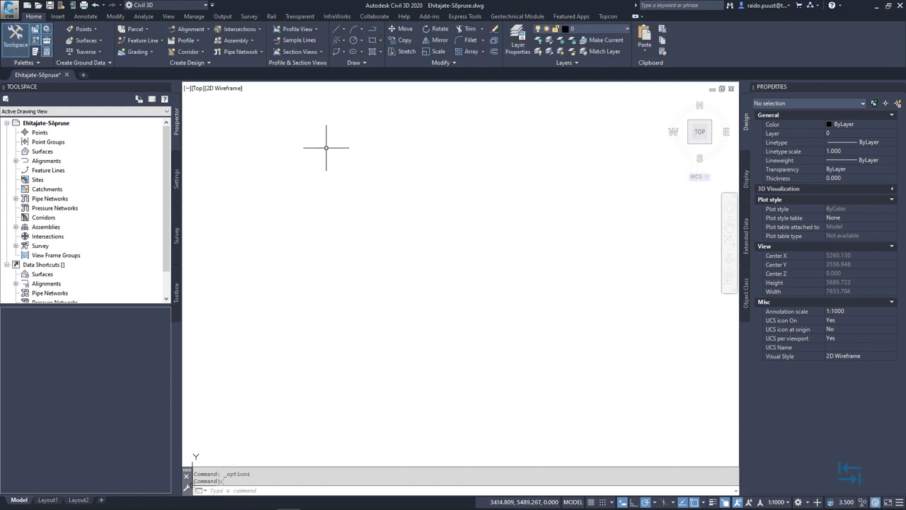